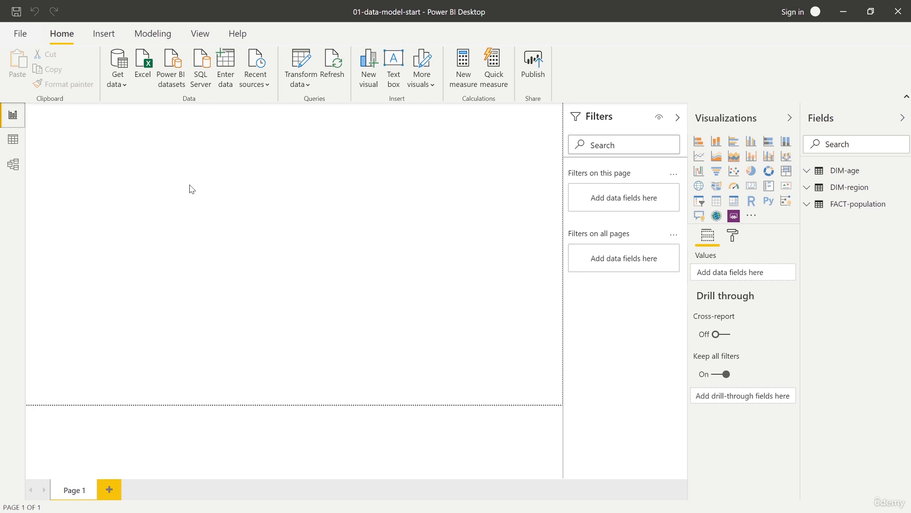
Step: Insert a stacked column chart on Page 1, enlarge it to fill most of the page and centre it
click(717, 142)
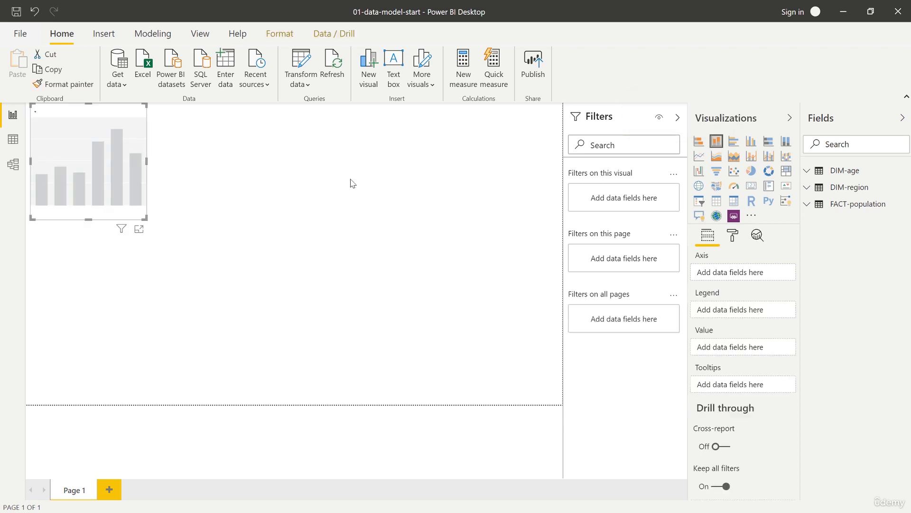
drag(146, 219, 481, 359)
drag(292, 138, 320, 155)
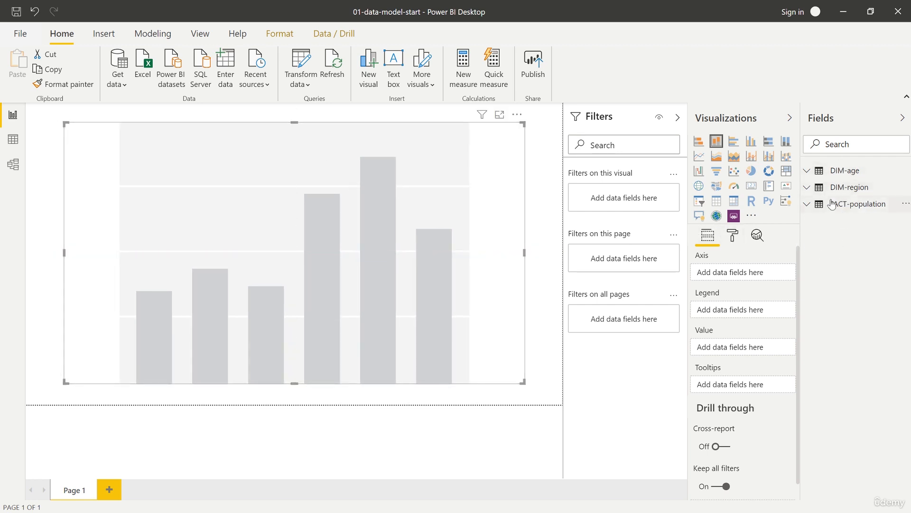
Step: Set Population as the chart's value and Year as its axis, both from the FACT-population table
click(810, 211)
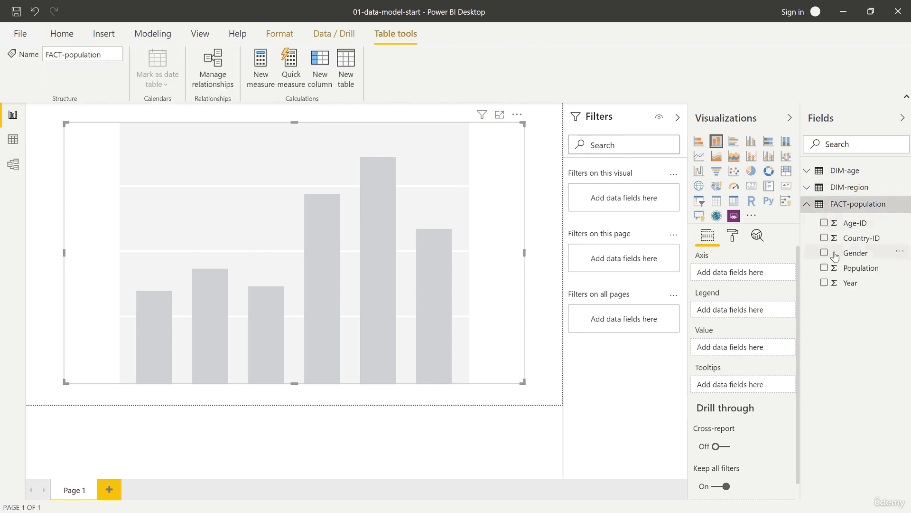
drag(839, 267, 739, 348)
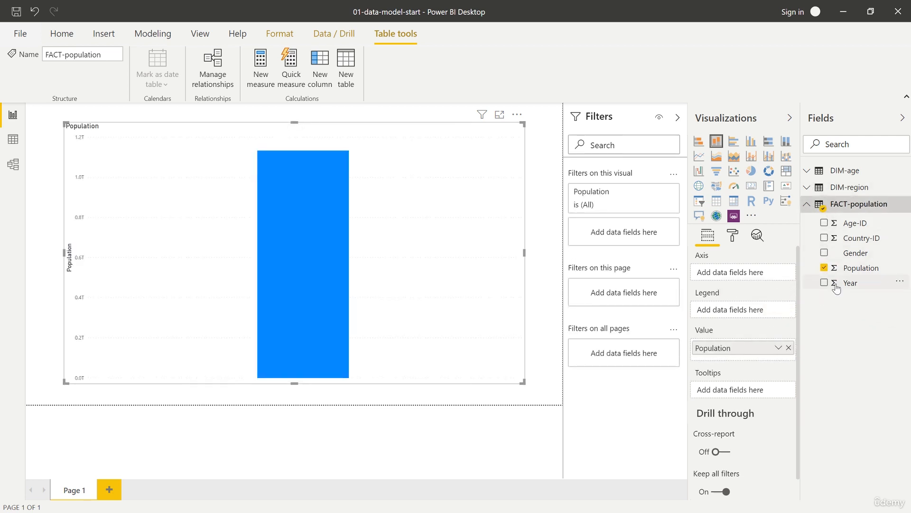
drag(835, 285, 743, 285)
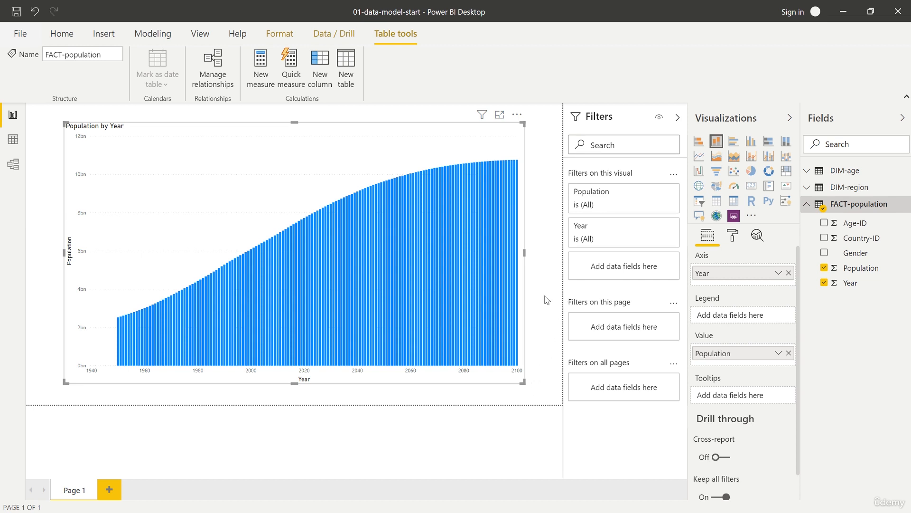
Step: Widen the field list so the DIM-age names are readable, and set Age-Category as the chart's legend
click(808, 171)
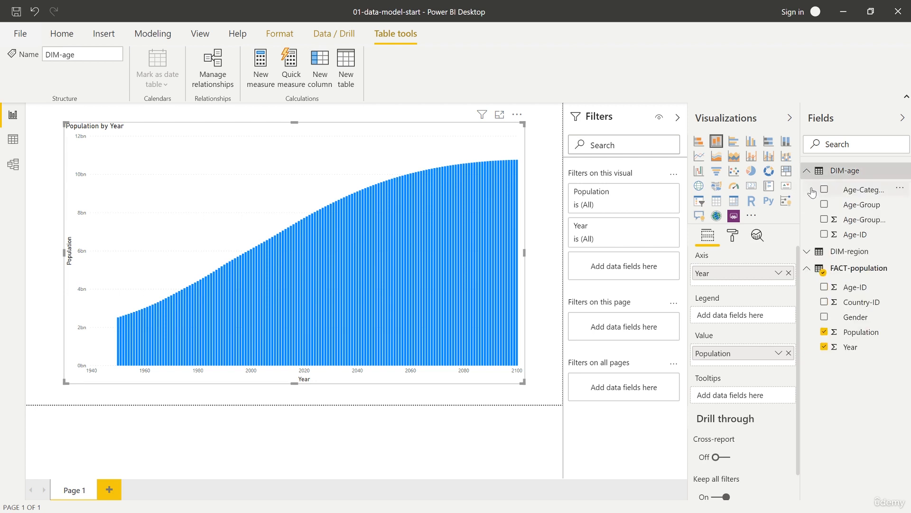
drag(801, 201, 771, 202)
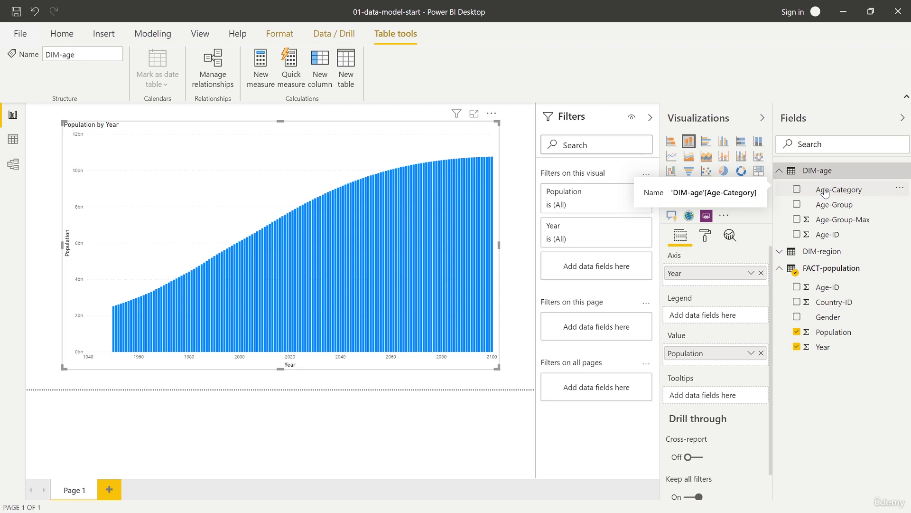
drag(825, 192, 723, 318)
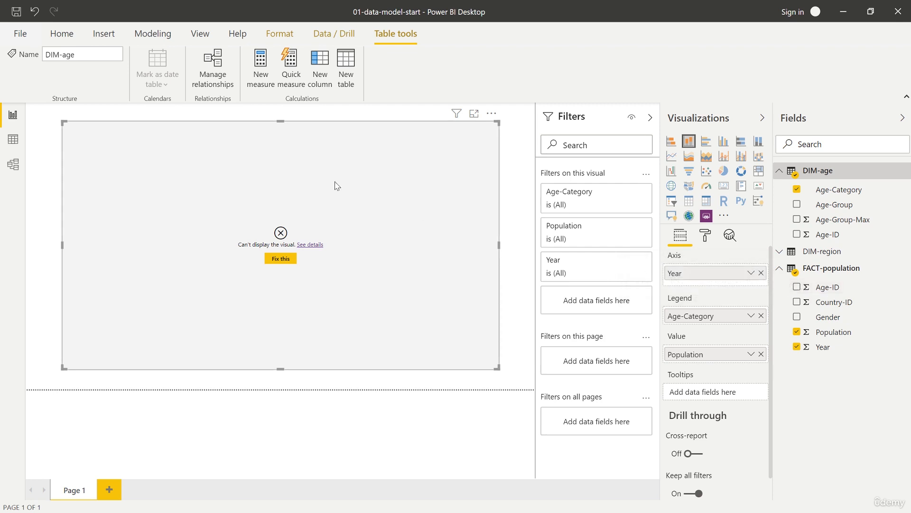
Step: Arrange the tables side by side in the model view, with FACT-population between DIM-region and DIM-age
click(13, 166)
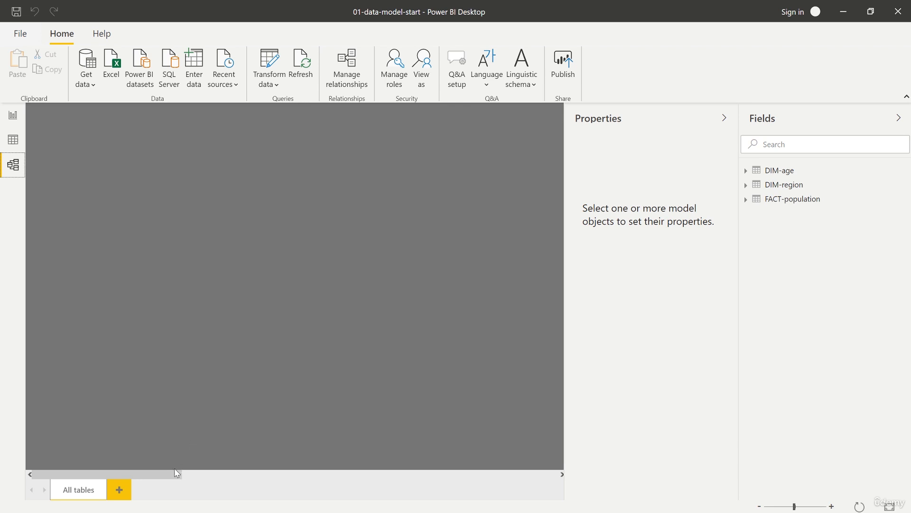
drag(105, 474, 339, 473)
drag(243, 234, 204, 144)
drag(299, 478, 414, 461)
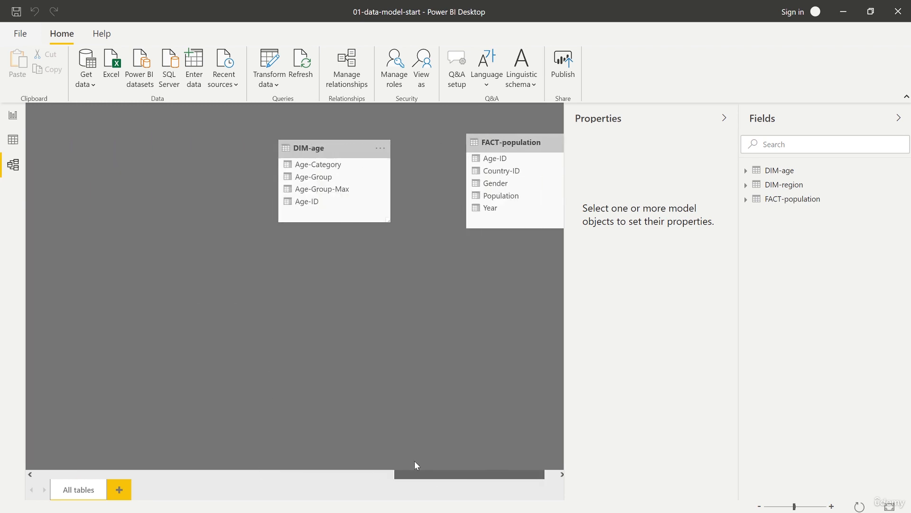
drag(361, 148, 62, 146)
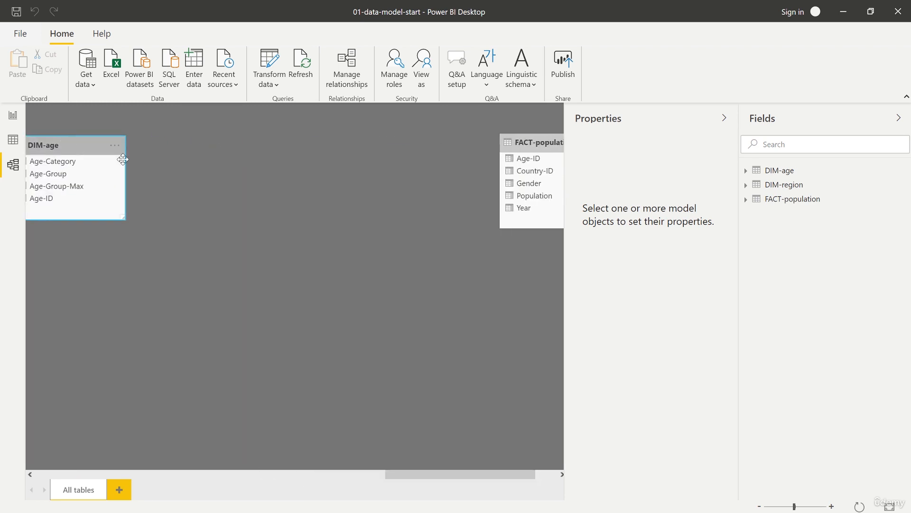
drag(547, 140, 208, 171)
drag(423, 474, 323, 474)
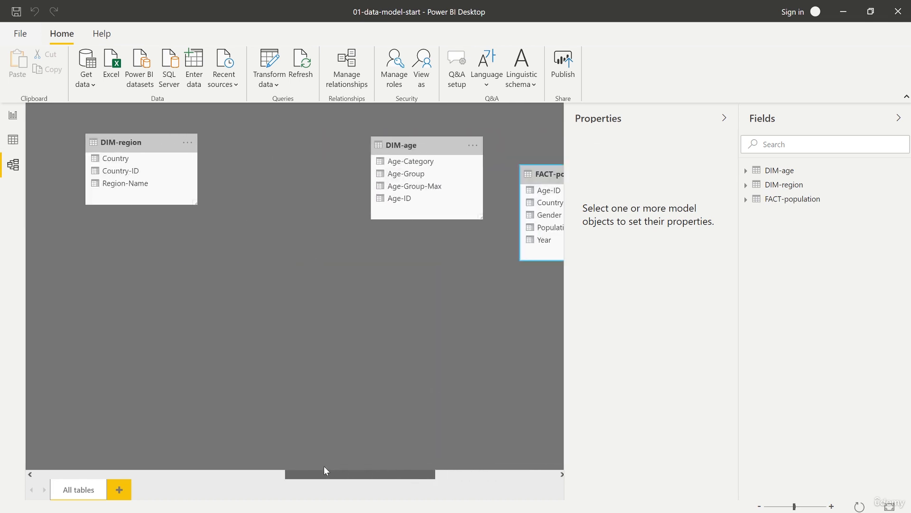
drag(527, 191, 467, 227)
drag(515, 207, 260, 142)
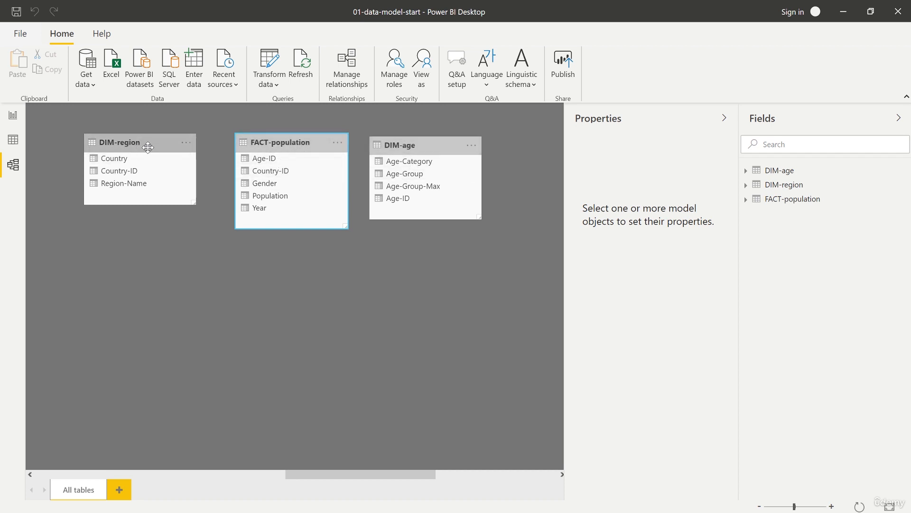
drag(142, 143, 108, 143)
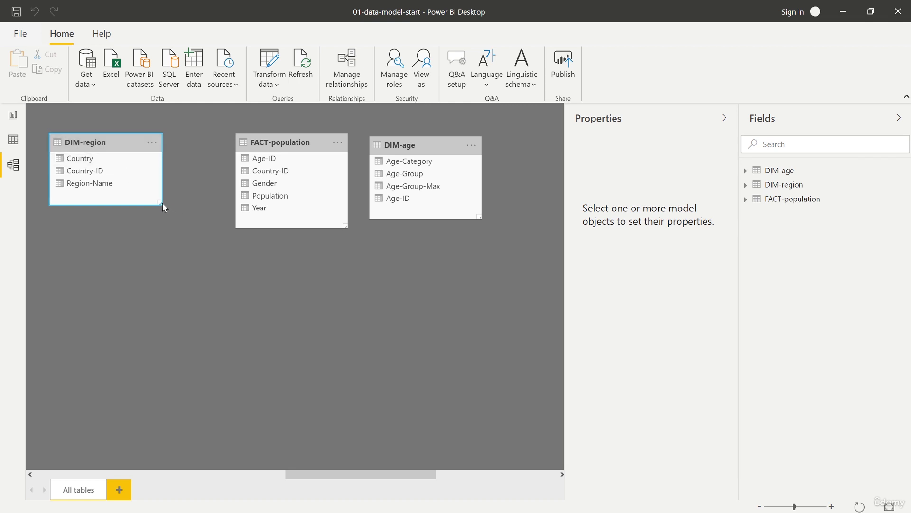
Step: Make all three model tables taller with similar widths, and move DIM-age farther away from FACT-population
drag(162, 205, 192, 250)
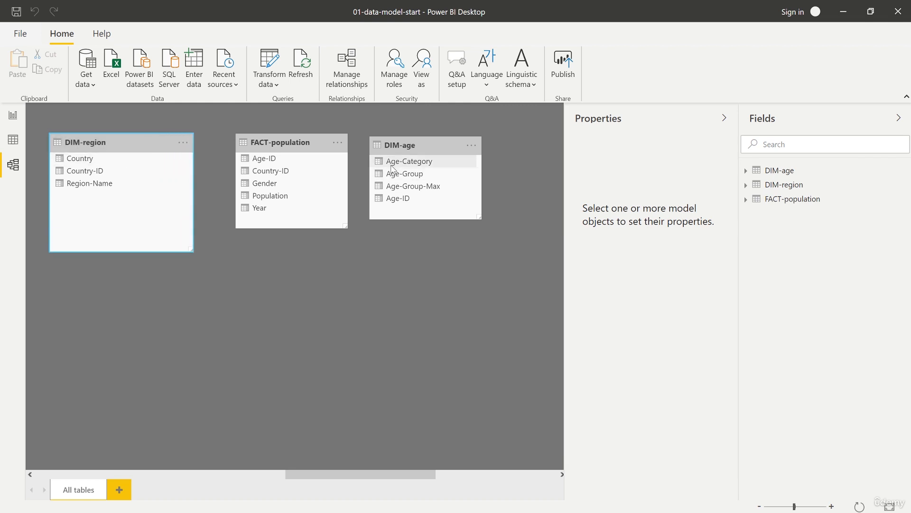
click(423, 145)
drag(479, 218, 524, 258)
click(326, 229)
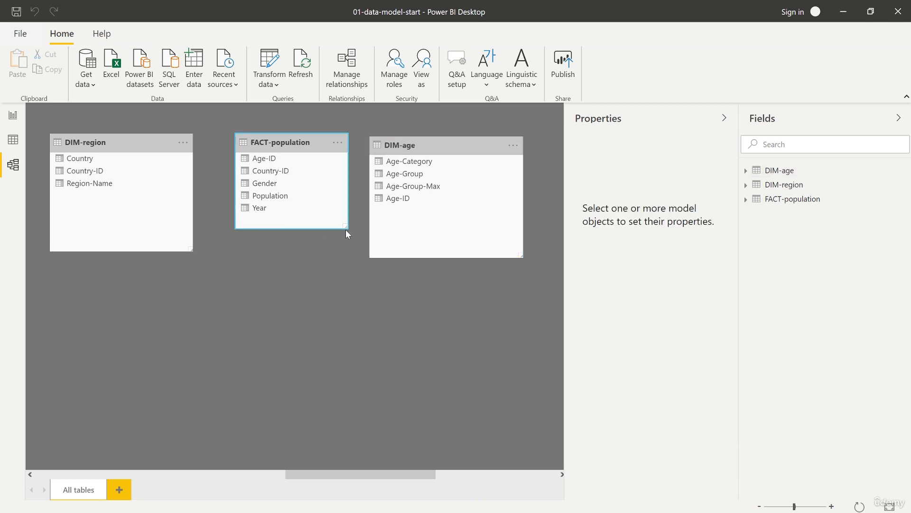
drag(347, 229, 347, 255)
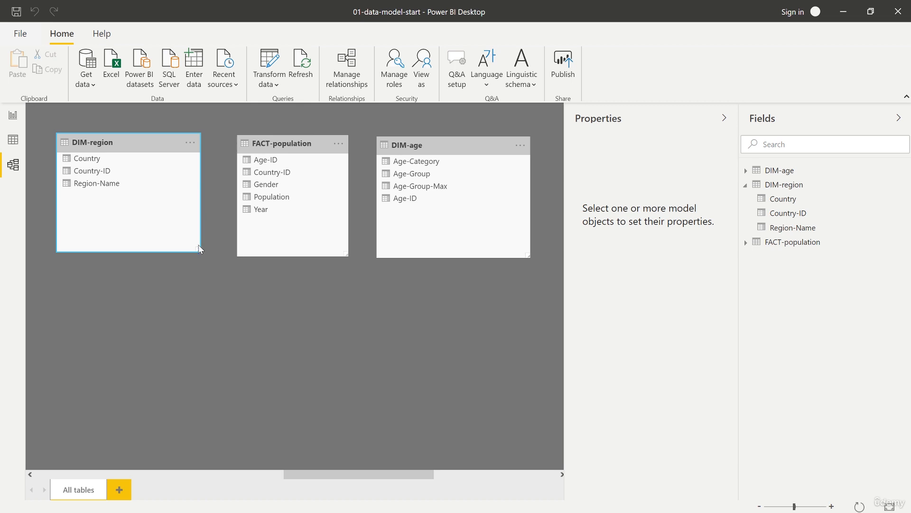
drag(200, 249, 156, 249)
drag(528, 255, 490, 256)
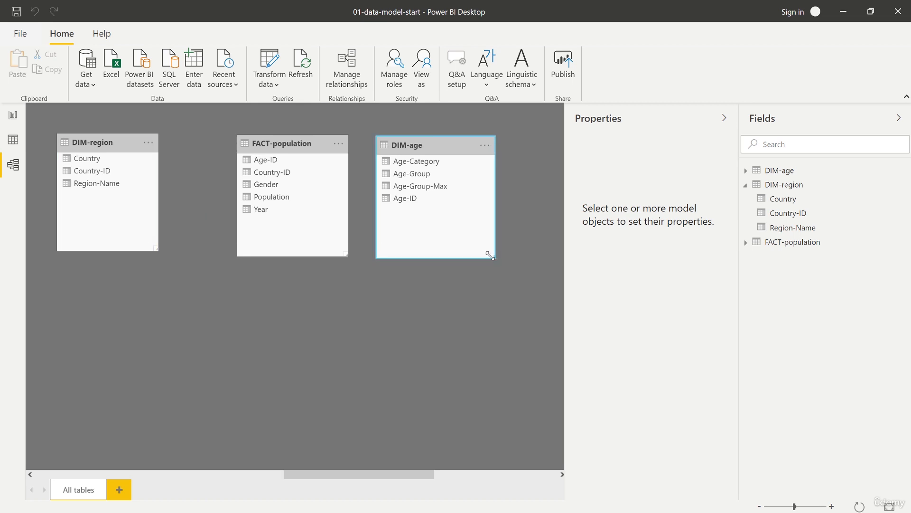
drag(433, 144, 480, 145)
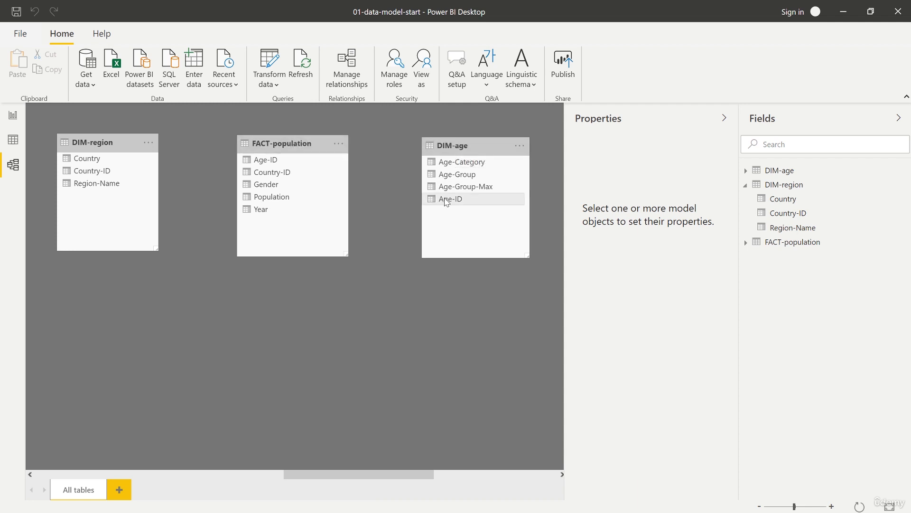
Step: Try relating Age-ID in DIM-age to Population in FACT-population, shift DIM-age slightly lower, and check the report chart
drag(447, 201, 441, 196)
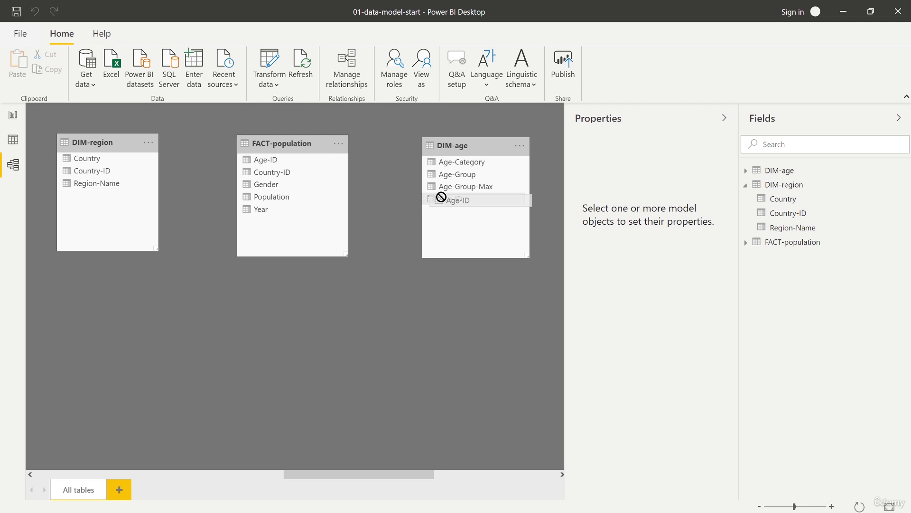
drag(441, 196, 266, 198)
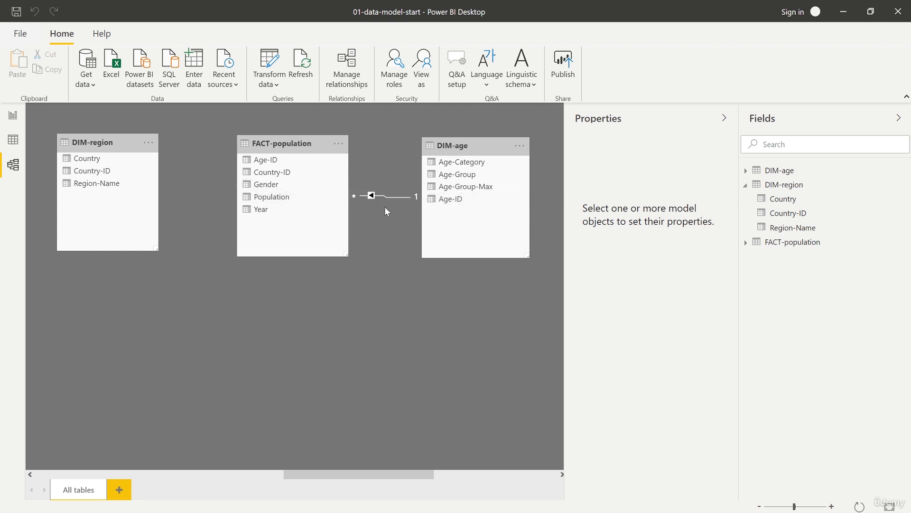
drag(484, 146, 498, 169)
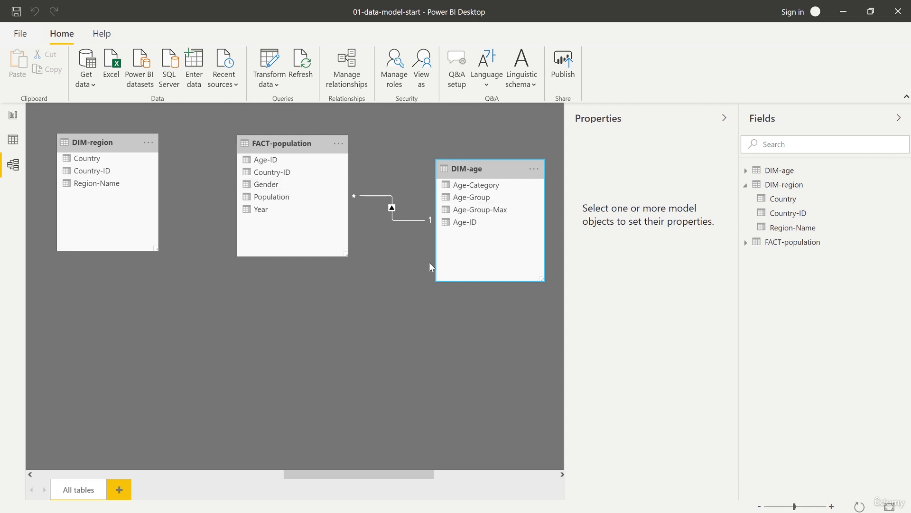
click(14, 115)
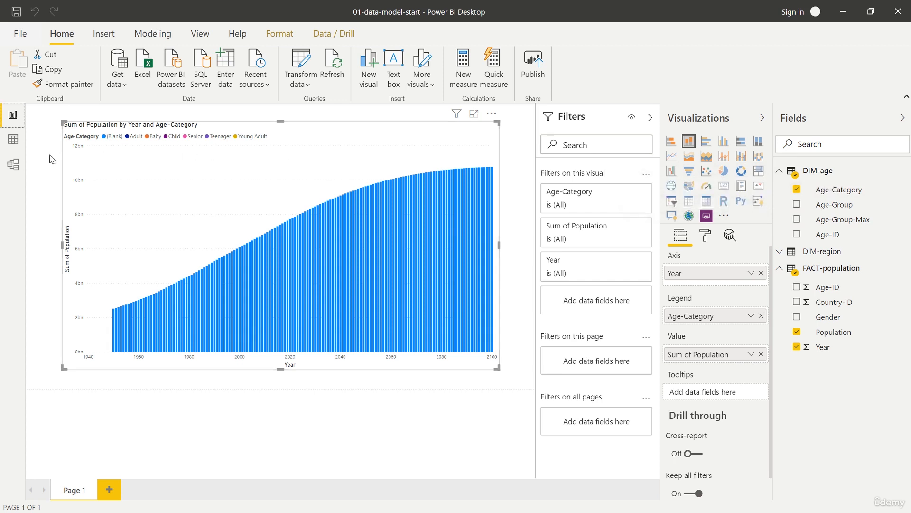
Step: Delete the relationship between FACT-population and DIM-age in the model view
click(14, 167)
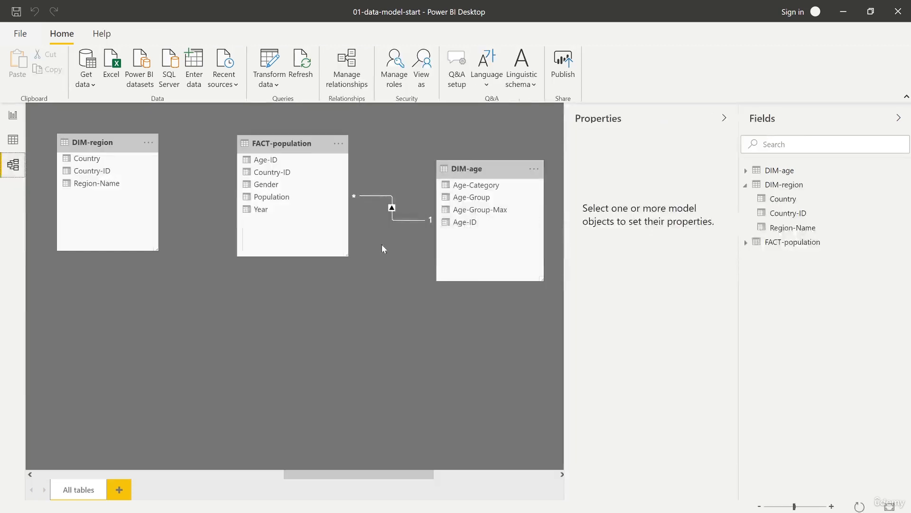
right_click(399, 219)
click(408, 226)
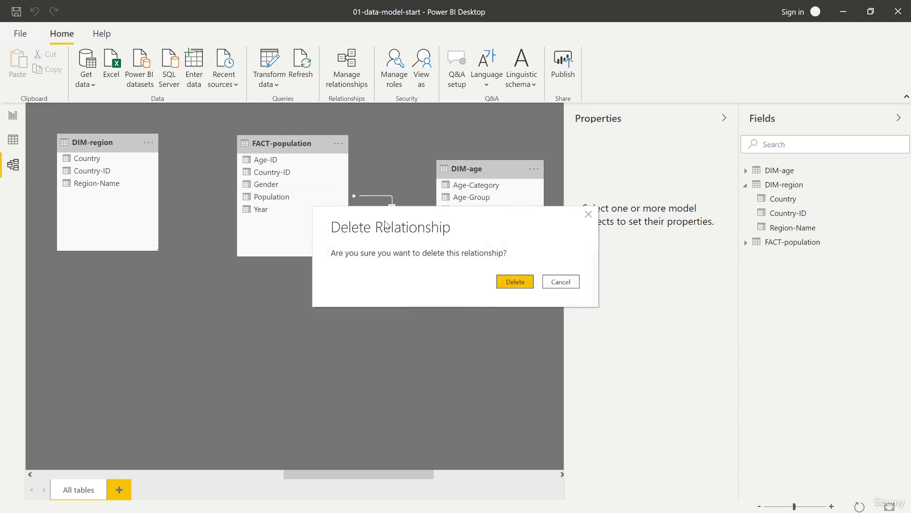
click(515, 282)
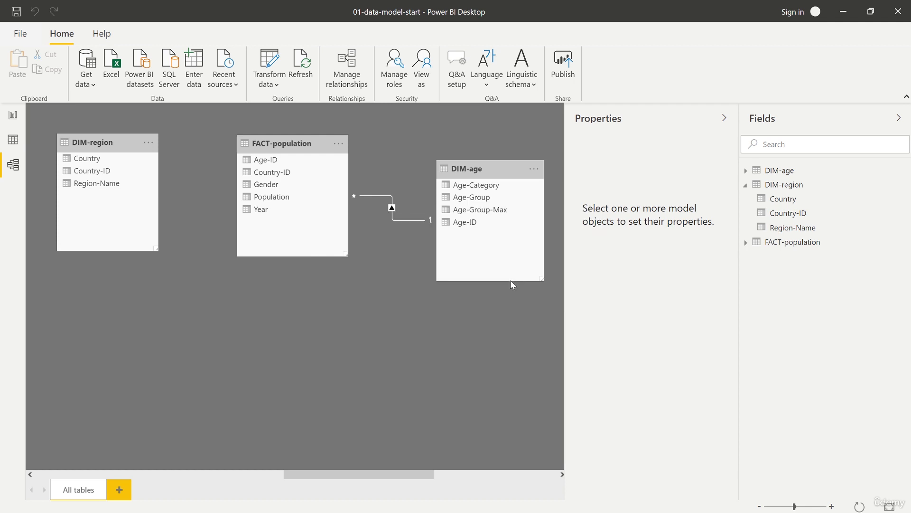
Step: Relate Age-ID in DIM-age to Age-ID in FACT-population, and inspect the report chart's Senior segment near the end of the timeline
drag(460, 223, 258, 161)
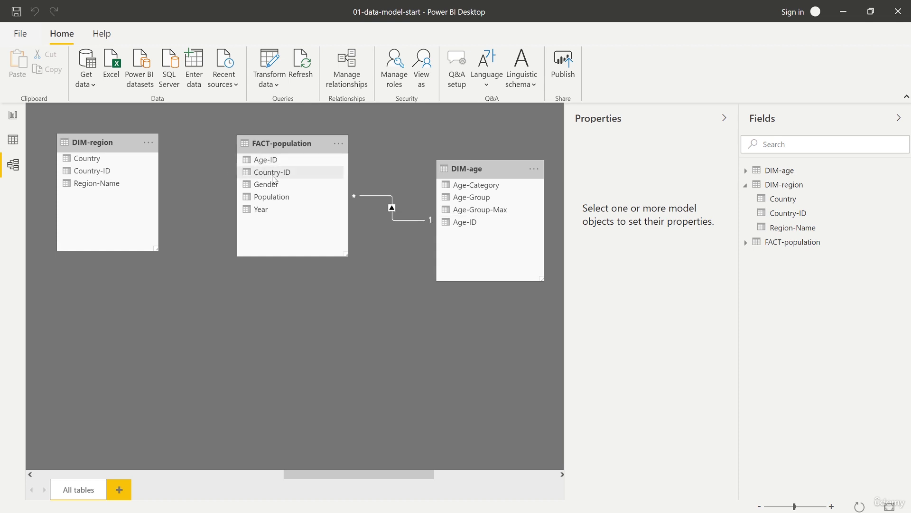
click(13, 116)
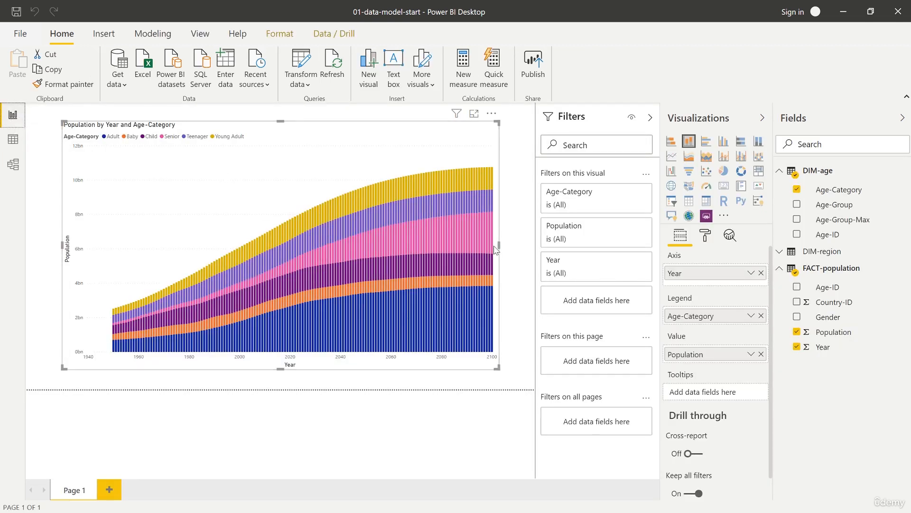
mouse_move(477, 217)
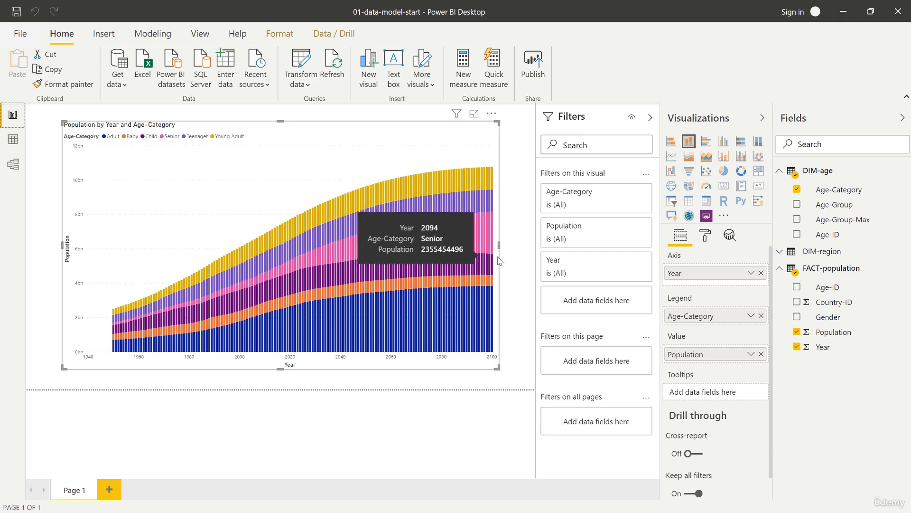
Step: Replace the chart's legend field with Region-Name from the DIM-region table
click(780, 253)
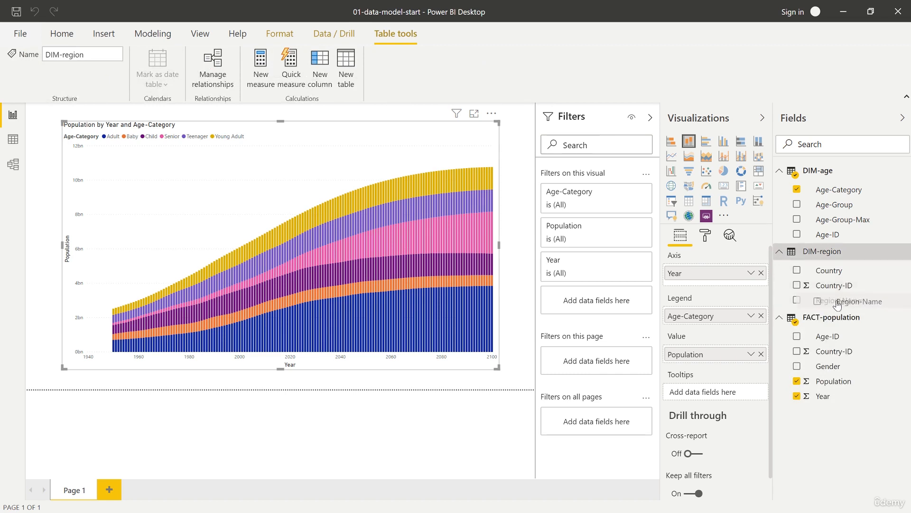
drag(827, 302, 711, 321)
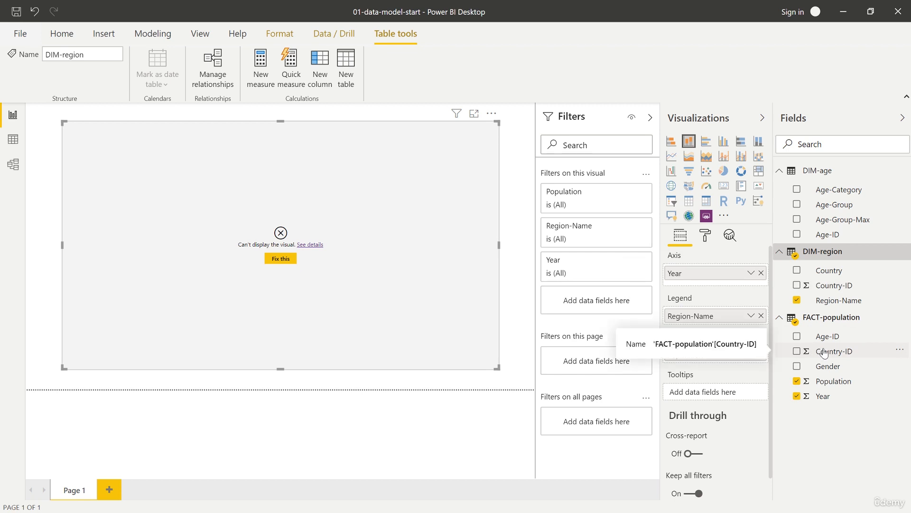
Step: Relate Country-ID in DIM-region to Country-ID in FACT-population, move DIM-region slightly lower, and return to the report chart
click(23, 165)
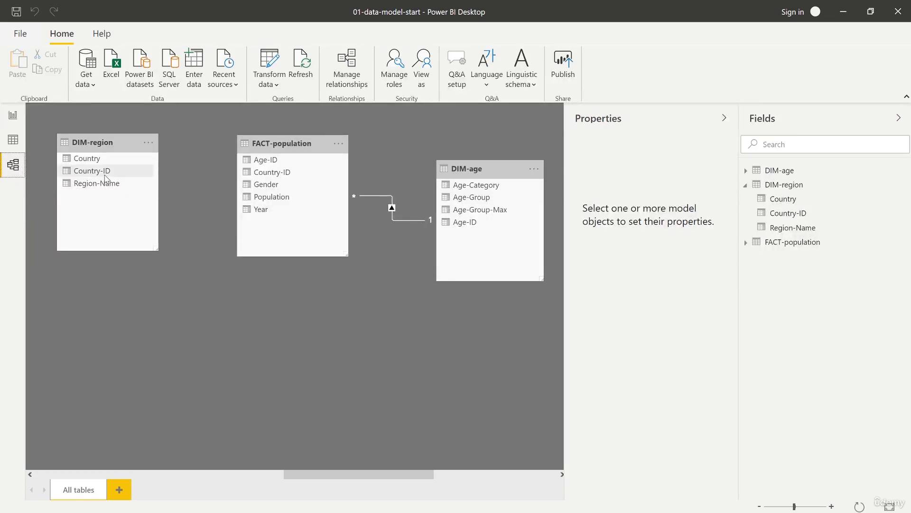
drag(109, 175, 287, 173)
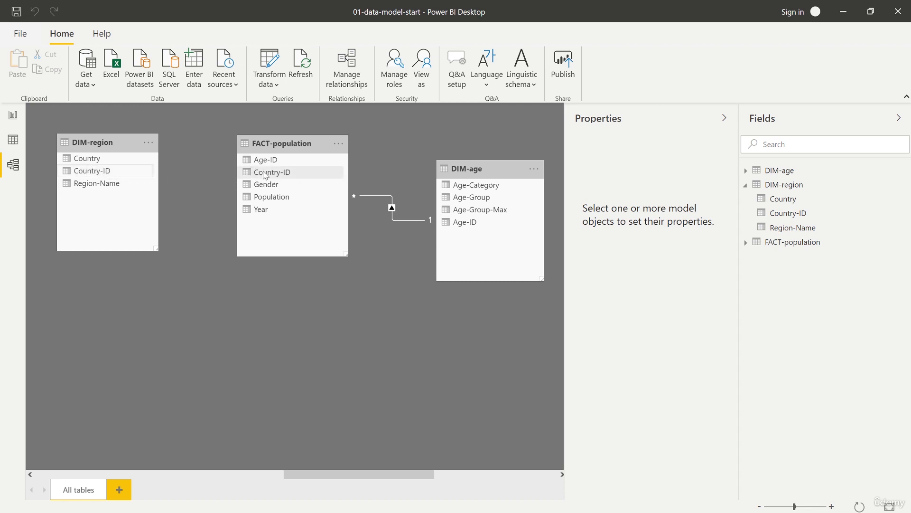
drag(117, 148, 103, 182)
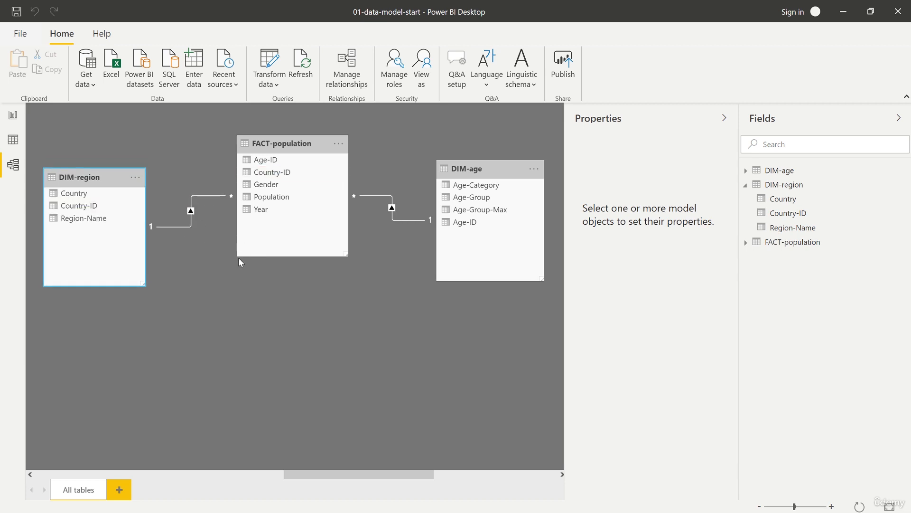
click(13, 117)
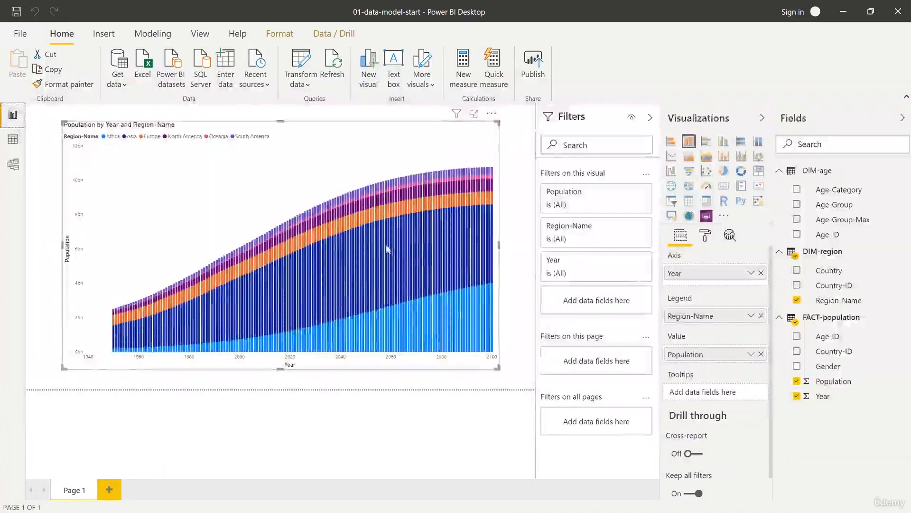
Step: Return from the report chart to the model view and open the list of managed relationships
mouse_move(453, 229)
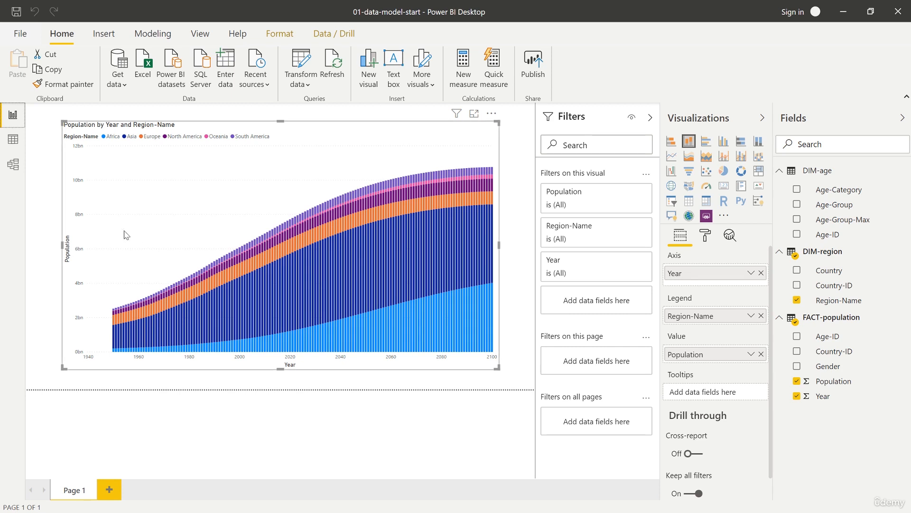
click(13, 164)
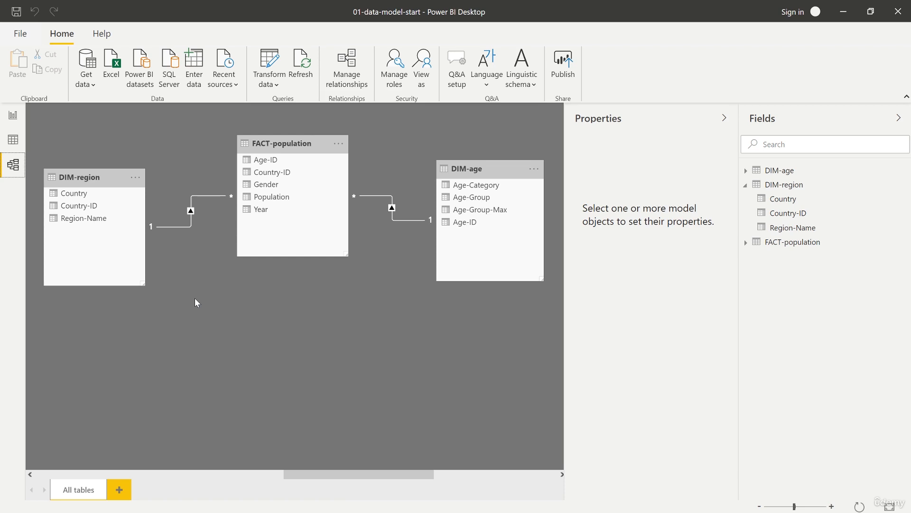
scroll(320, 332, left, 1)
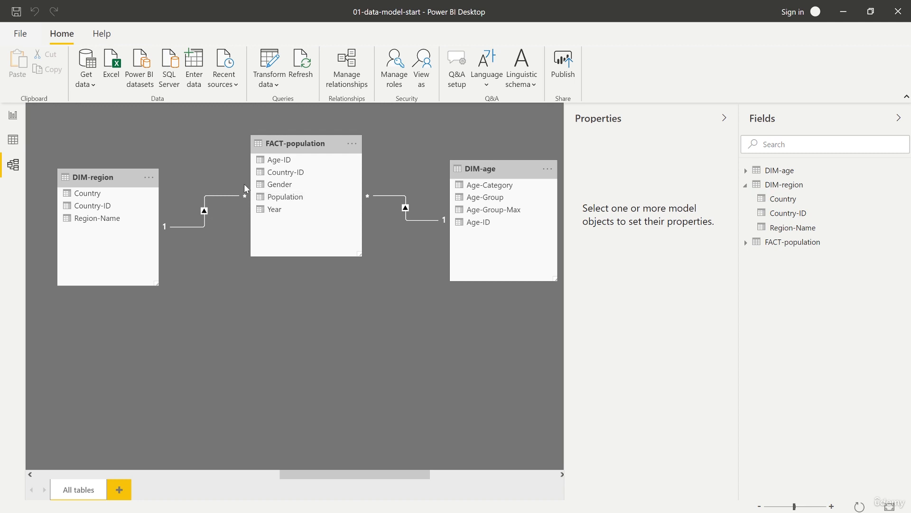
click(341, 78)
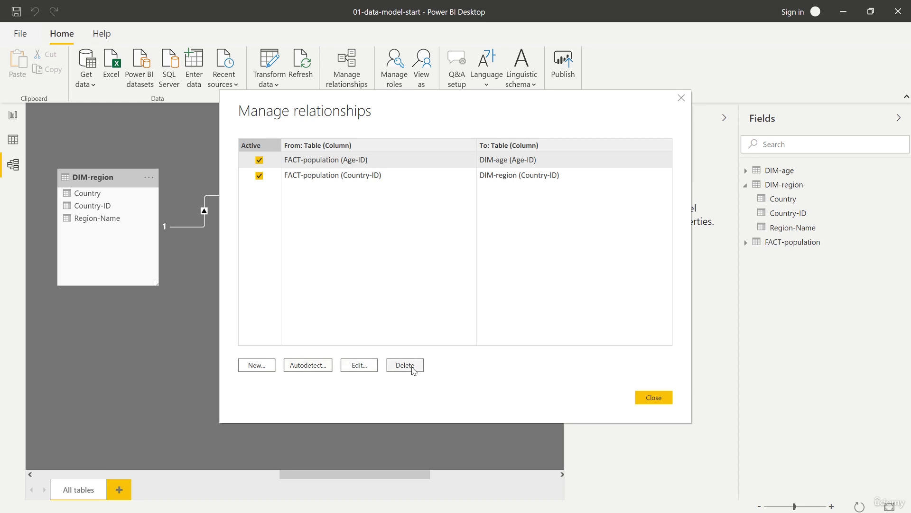
Step: Try to create a new relationship between FACT-population and DIM-age on Age-ID, and discard it
click(263, 366)
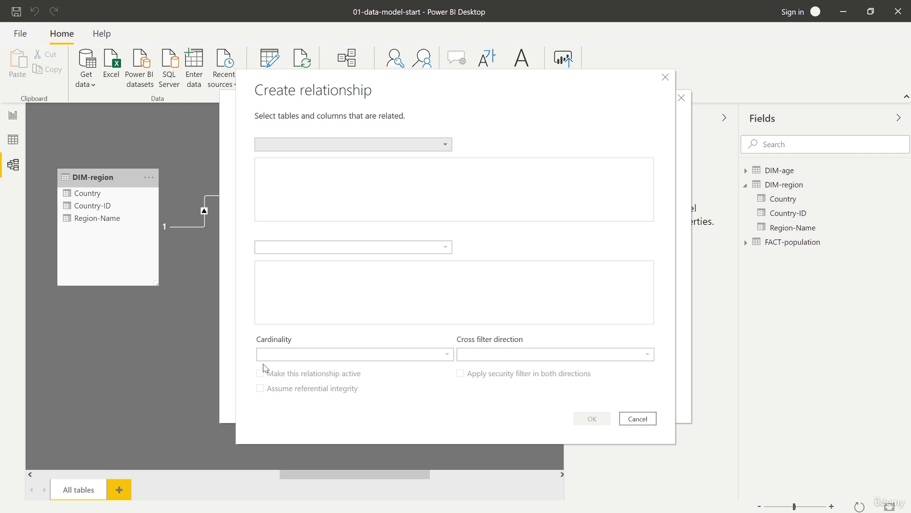
click(425, 150)
click(426, 150)
click(391, 148)
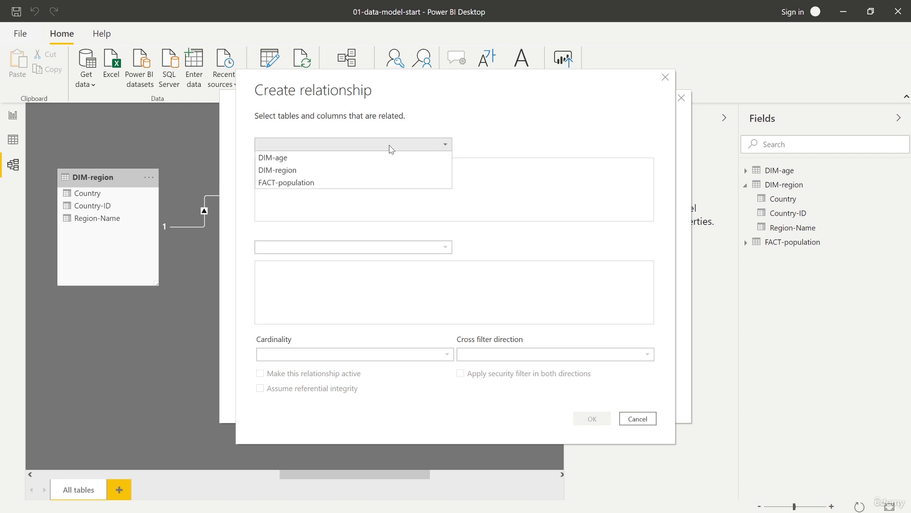
click(297, 180)
click(326, 180)
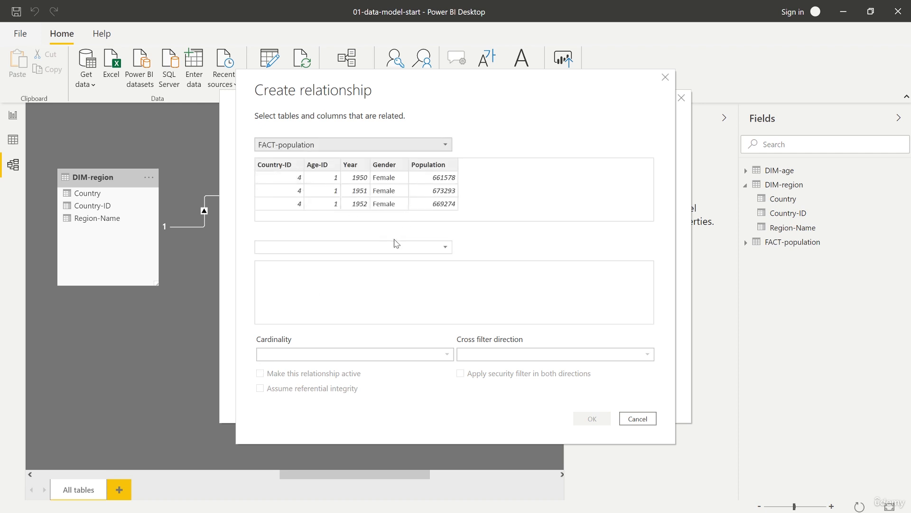
click(354, 246)
click(318, 255)
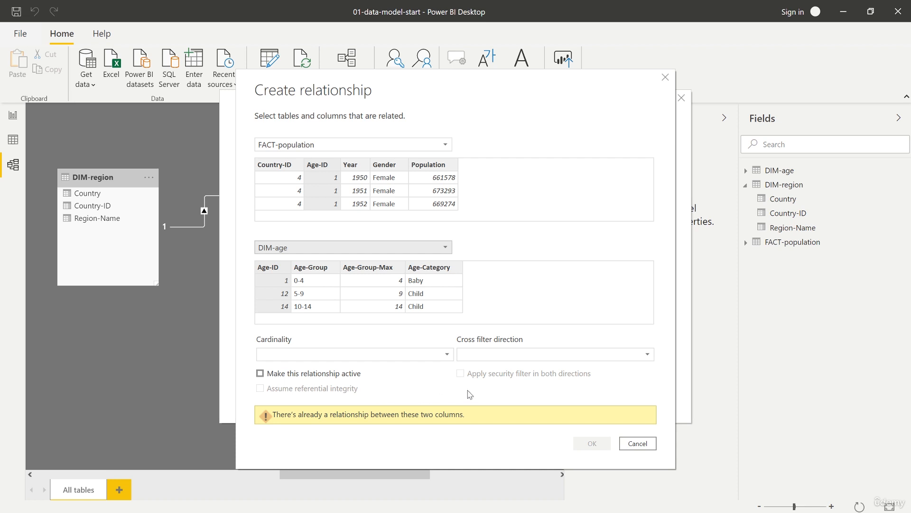
click(664, 78)
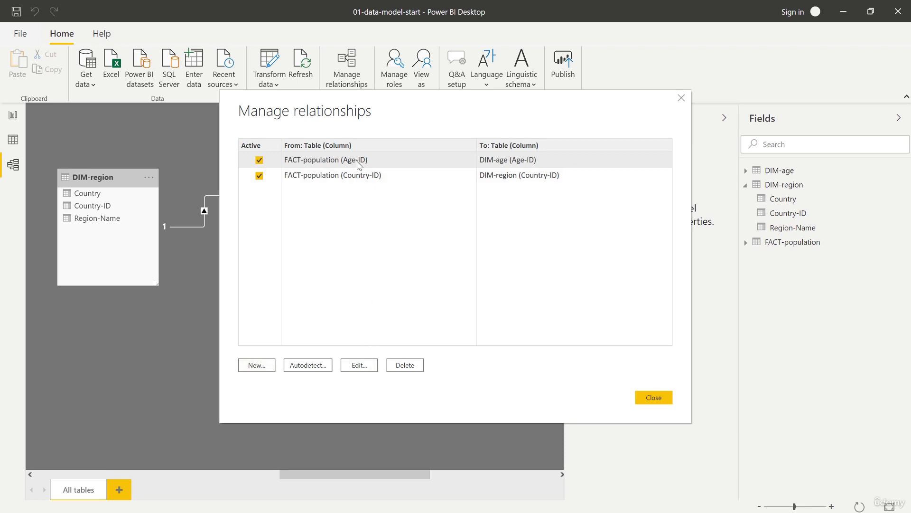
Step: Examine the definition of the existing Age-ID relationship between FACT-population and DIM-age, including its cardinality and cross filter direction
click(360, 365)
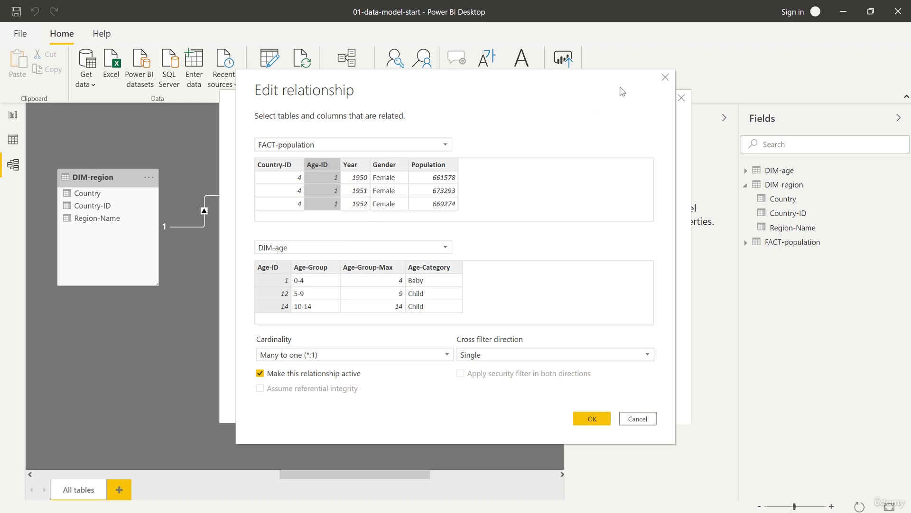
click(666, 78)
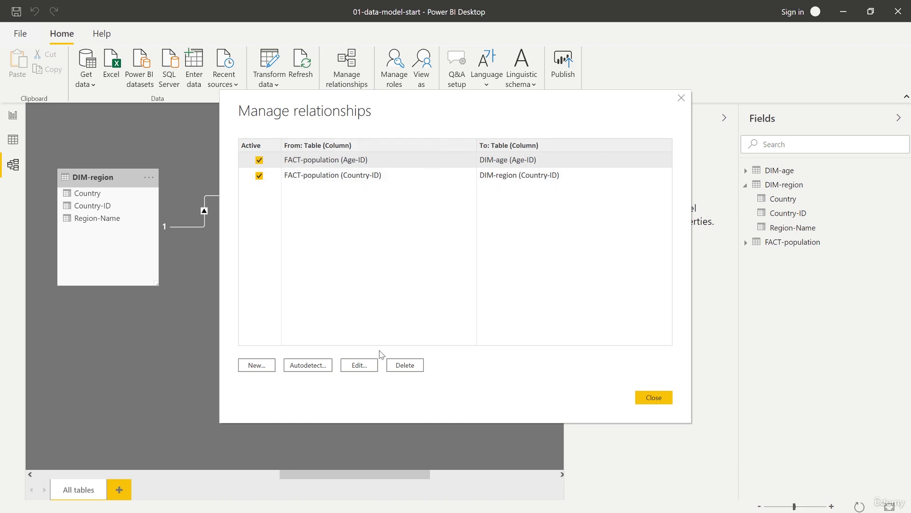
click(360, 367)
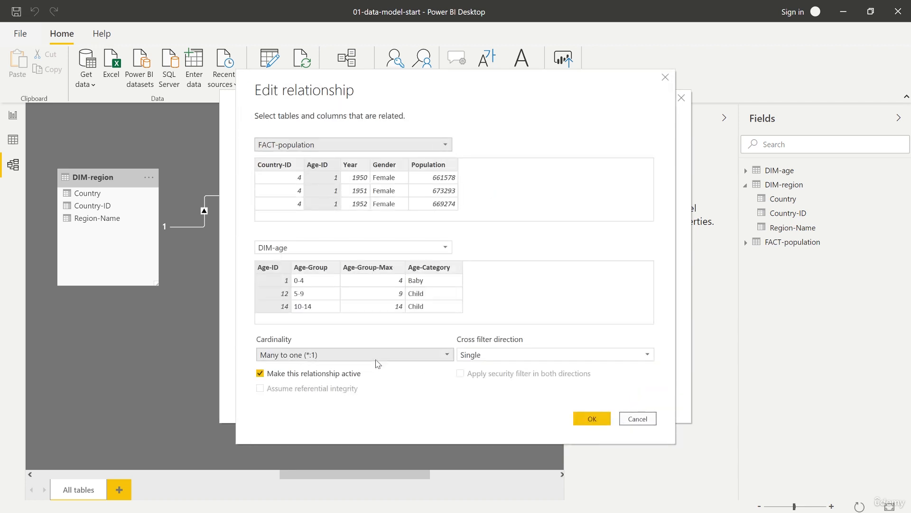